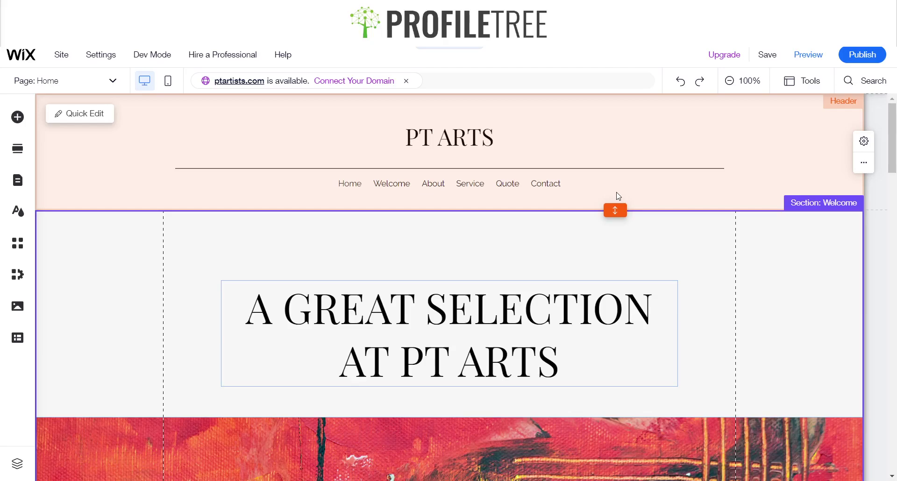
- Scroll the PT Arts homepage from header down to the footer, then open the site preview
{"action": "scroll", "coordinate": [617, 192], "scroll_direction": "down", "scroll_amount": 15}
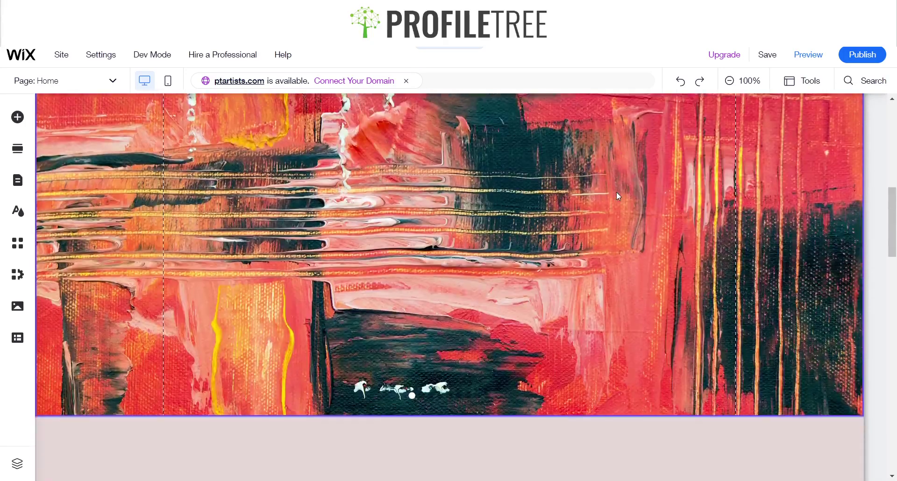
{"action": "scroll", "coordinate": [618, 195], "scroll_direction": "up", "scroll_amount": 15}
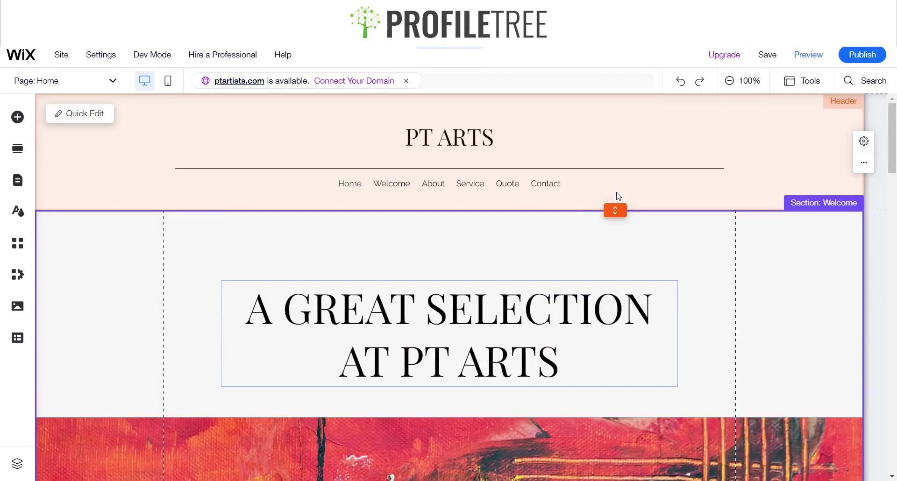
{"action": "scroll", "coordinate": [618, 195], "scroll_direction": "down", "scroll_amount": 20}
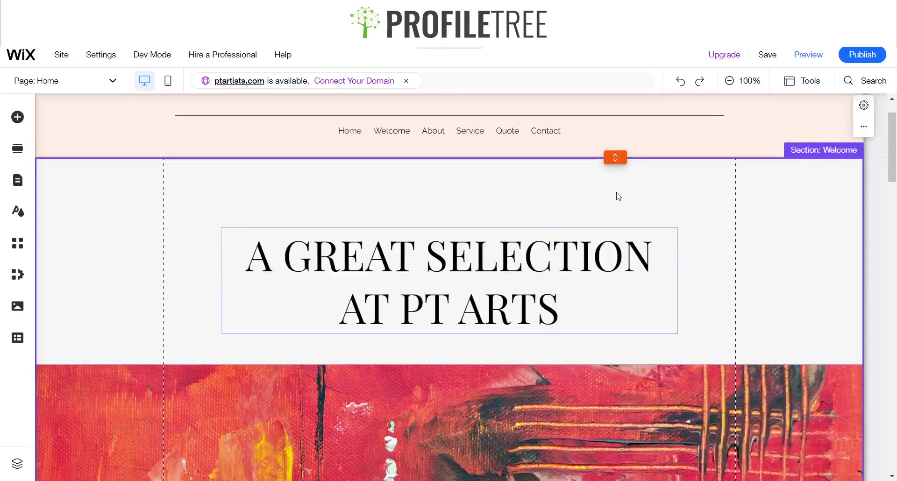
{"action": "scroll", "coordinate": [617, 195], "scroll_direction": "down", "scroll_amount": 10}
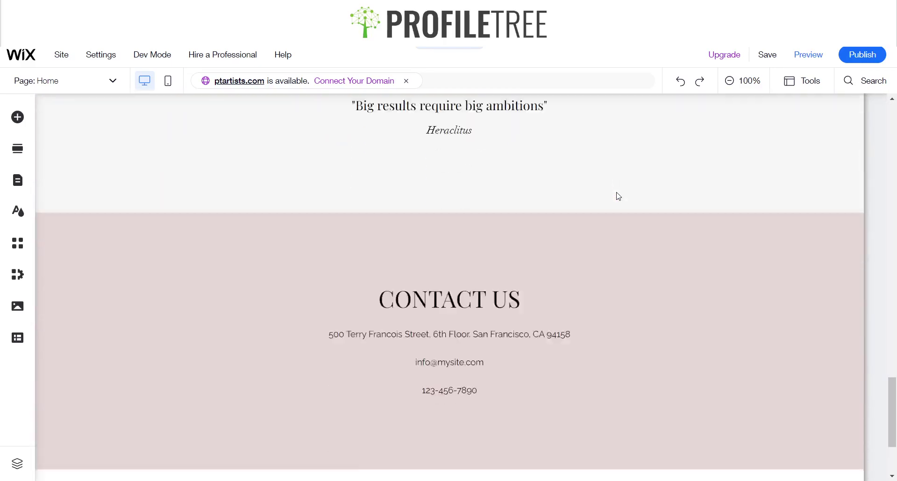
{"action": "left_click", "coordinate": [802, 54]}
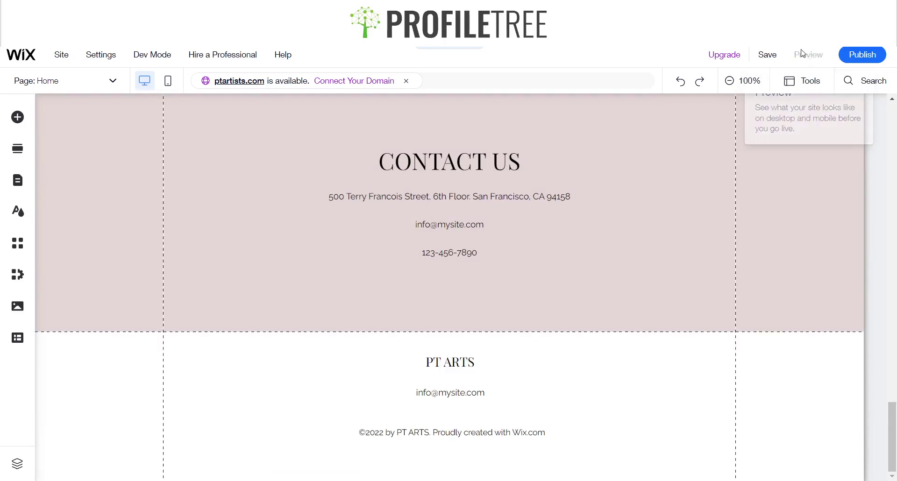
- Scroll the PT Arts preview top to bottom and back, then return to the editor
{"action": "scroll", "coordinate": [482, 306], "scroll_direction": "up", "scroll_amount": 20}
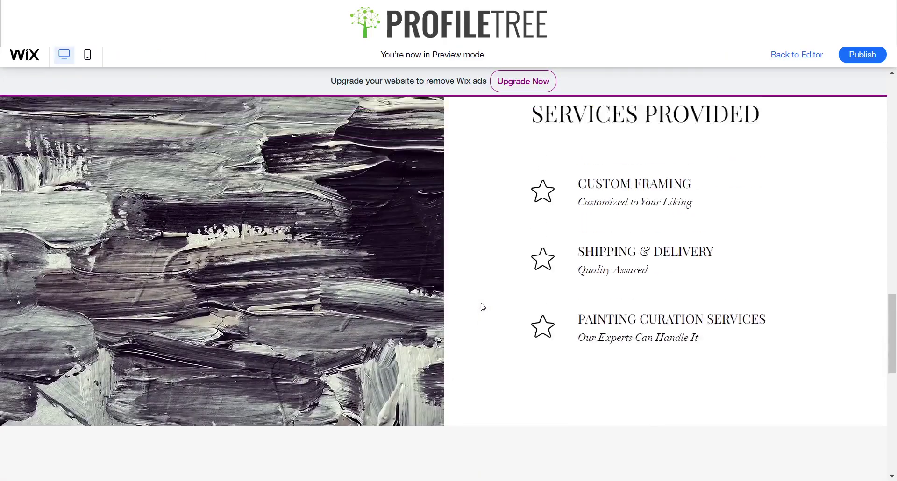
{"action": "scroll", "coordinate": [482, 303], "scroll_direction": "down", "scroll_amount": 5}
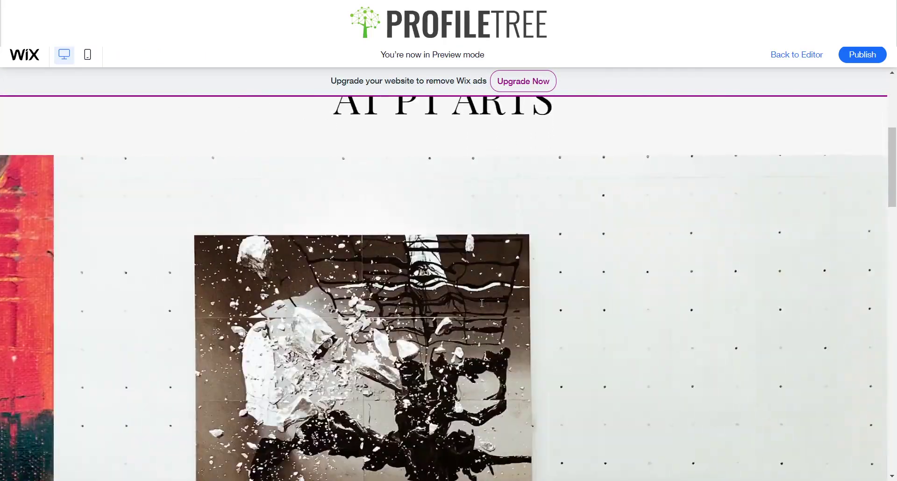
{"action": "scroll", "coordinate": [482, 303], "scroll_direction": "down", "scroll_amount": 1}
{"action": "scroll", "coordinate": [481, 304], "scroll_direction": "up", "scroll_amount": 1}
{"action": "scroll", "coordinate": [482, 303], "scroll_direction": "down", "scroll_amount": 15}
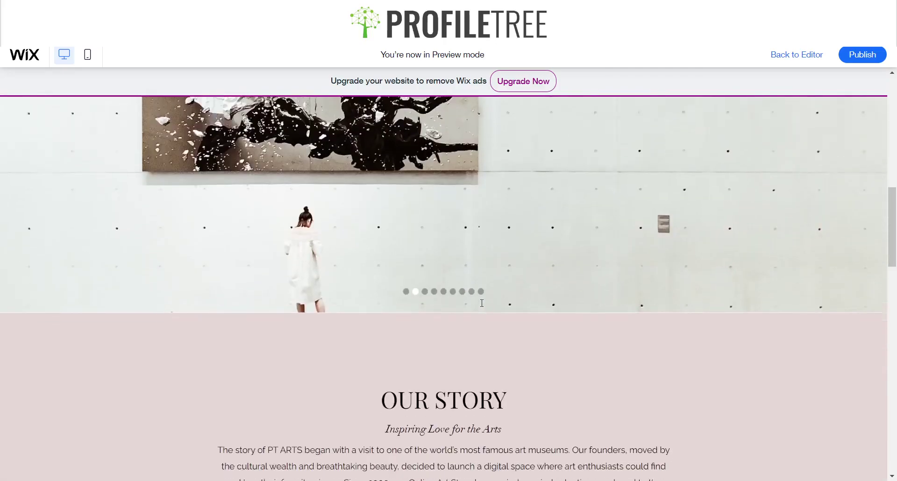
{"action": "scroll", "coordinate": [483, 306], "scroll_direction": "down", "scroll_amount": 14}
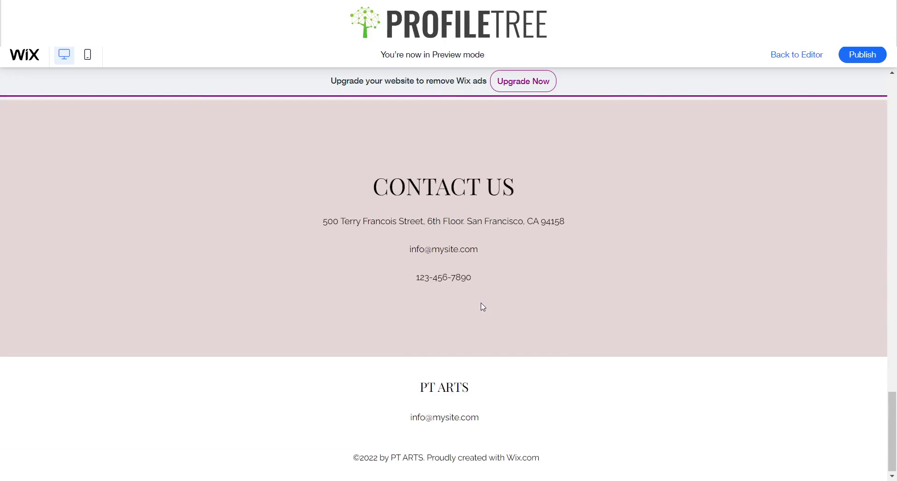
{"action": "scroll", "coordinate": [481, 306], "scroll_direction": "up", "scroll_amount": 20}
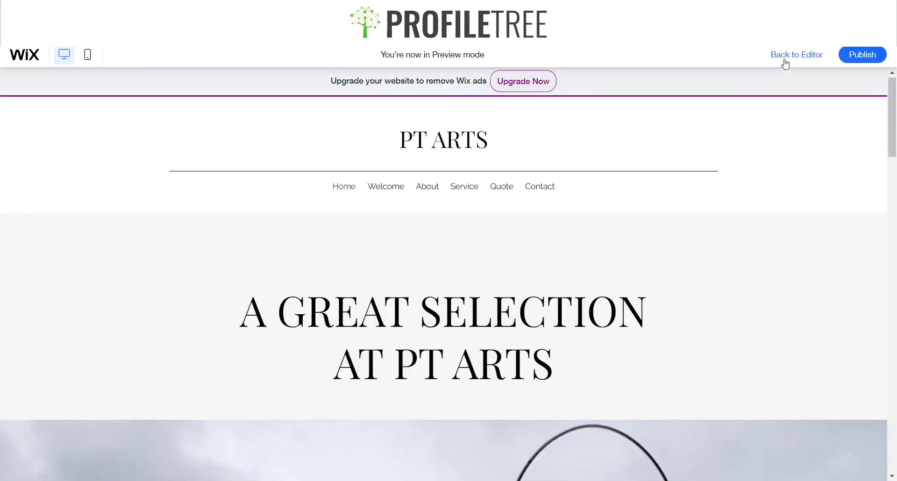
{"action": "left_click", "coordinate": [784, 60]}
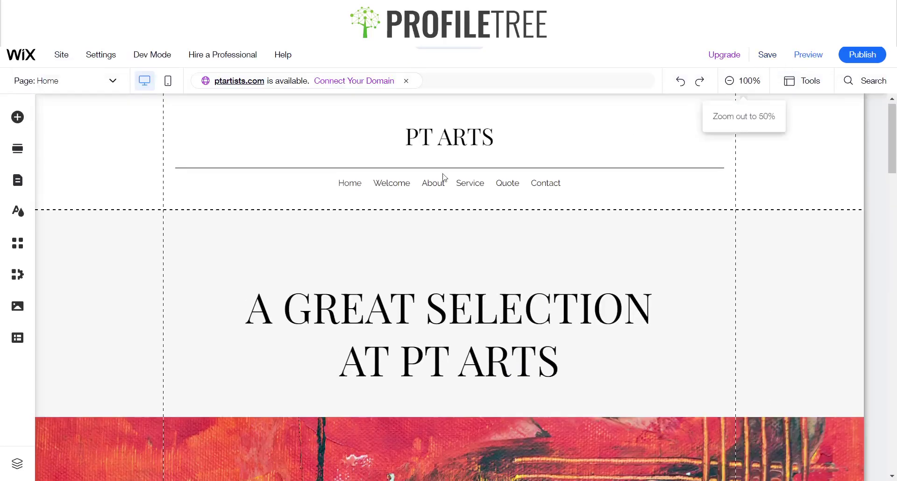
- Select the header and browse the Classic and Featured strip designs under Add Elements
{"action": "left_click", "coordinate": [366, 201]}
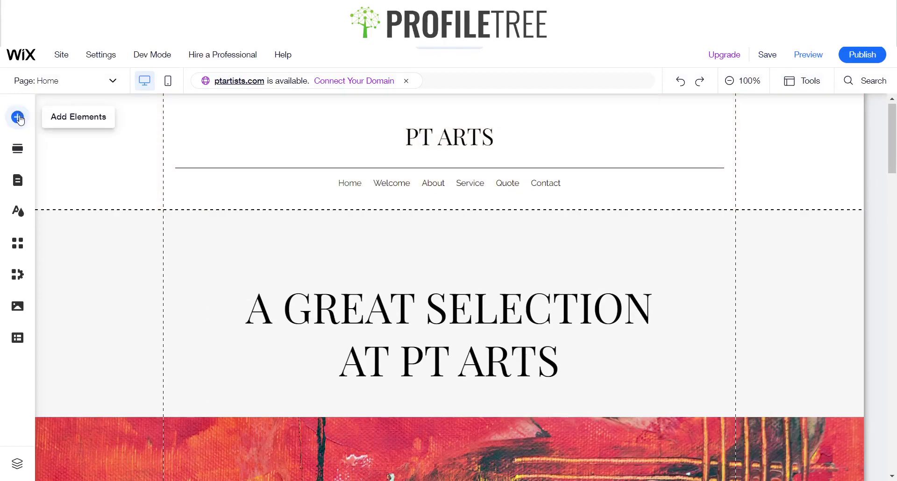
{"action": "left_click", "coordinate": [18, 117]}
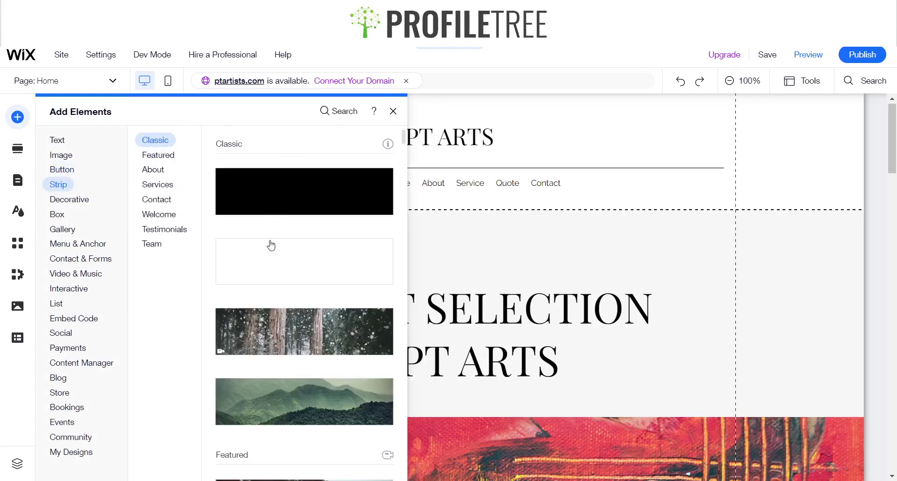
{"action": "scroll", "coordinate": [271, 245], "scroll_direction": "down", "scroll_amount": 14}
{"action": "scroll", "coordinate": [271, 245], "scroll_direction": "down", "scroll_amount": 15}
{"action": "scroll", "coordinate": [271, 245], "scroll_direction": "down", "scroll_amount": 5}
{"action": "scroll", "coordinate": [271, 244], "scroll_direction": "up", "scroll_amount": 10}
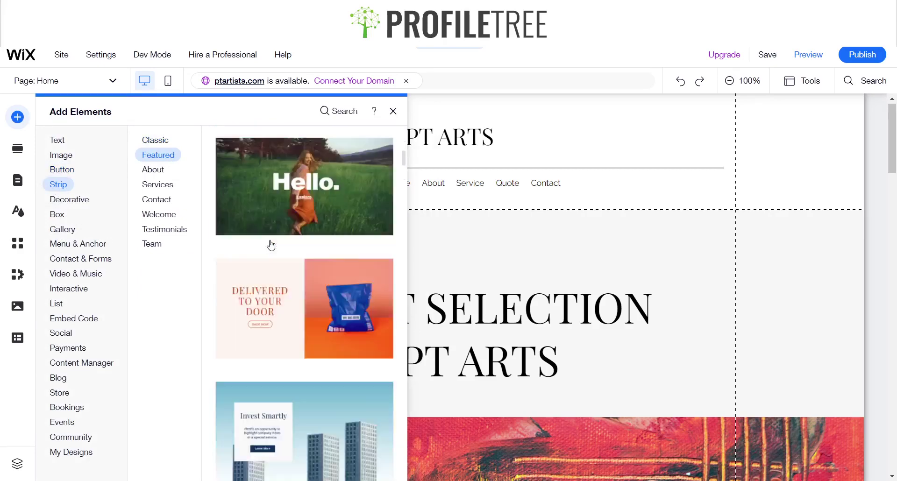
{"action": "scroll", "coordinate": [270, 244], "scroll_direction": "up", "scroll_amount": 6}
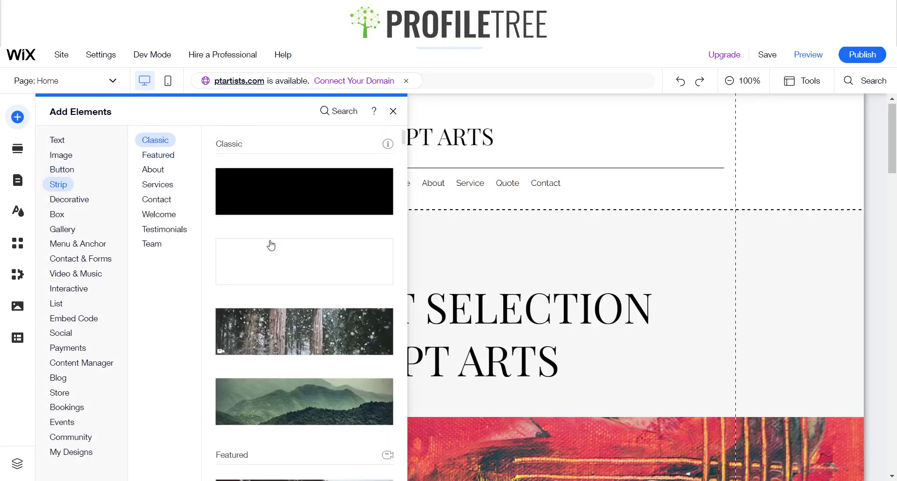
- Add the green mountain landscape strip above Our Story and drag its section slightly taller
{"action": "left_click", "coordinate": [266, 413]}
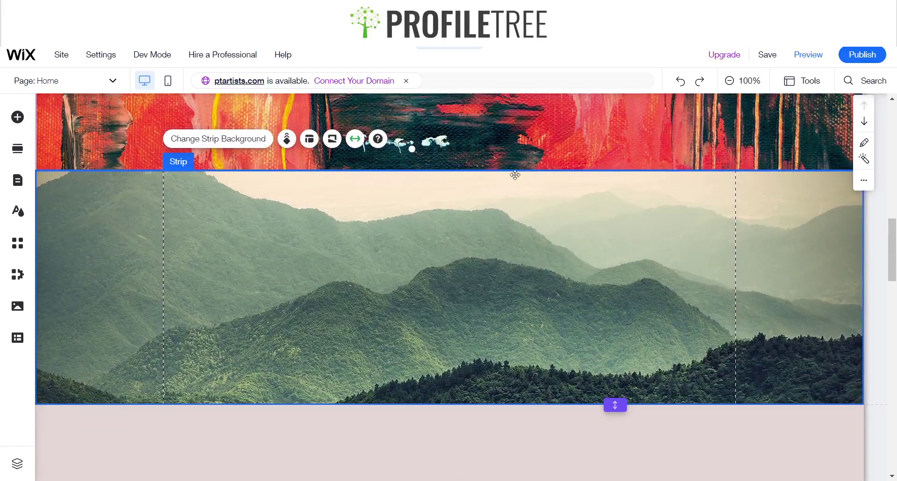
{"action": "left_click_drag", "start_coordinate": [514, 171], "coordinate": [511, 185]}
{"action": "scroll", "coordinate": [592, 321], "scroll_direction": "down", "scroll_amount": 2}
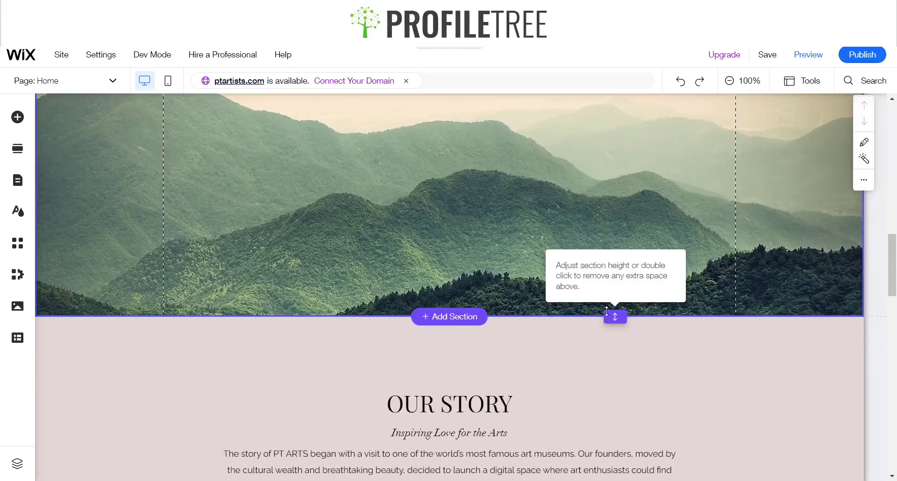
{"action": "left_click_drag", "start_coordinate": [607, 321], "coordinate": [611, 332]}
{"action": "left_click", "coordinate": [422, 285]}
{"action": "scroll", "coordinate": [422, 285], "scroll_direction": "up", "scroll_amount": 1}
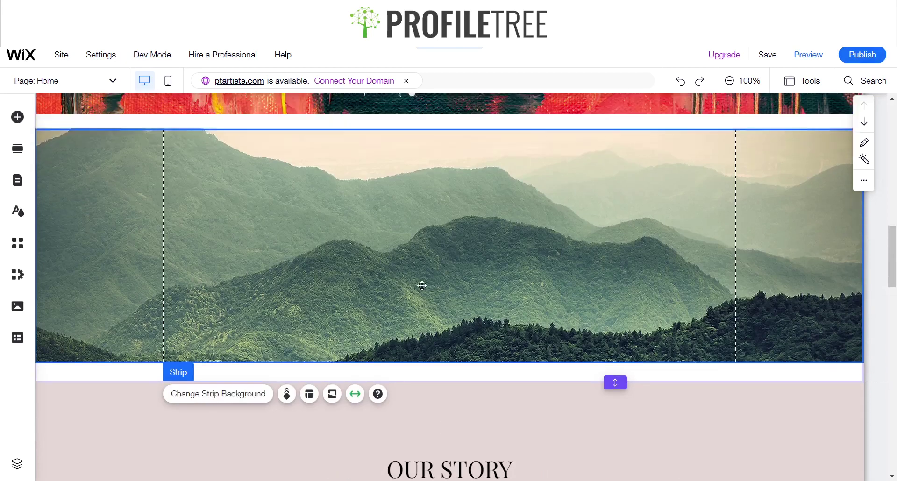
{"action": "scroll", "coordinate": [421, 285], "scroll_direction": "up", "scroll_amount": 2}
{"action": "scroll", "coordinate": [422, 285], "scroll_direction": "down", "scroll_amount": 1}
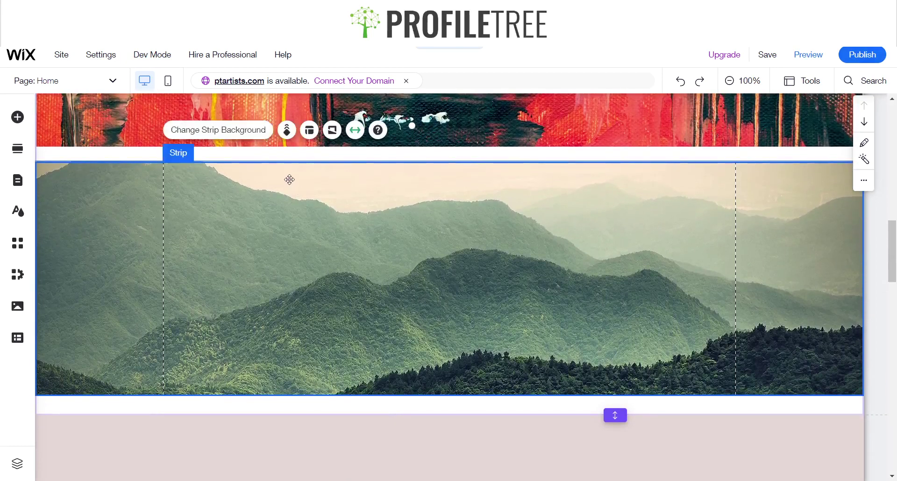
- Apply the Parallax background scroll effect to the mountain strip and preview the site
{"action": "left_click", "coordinate": [287, 131]}
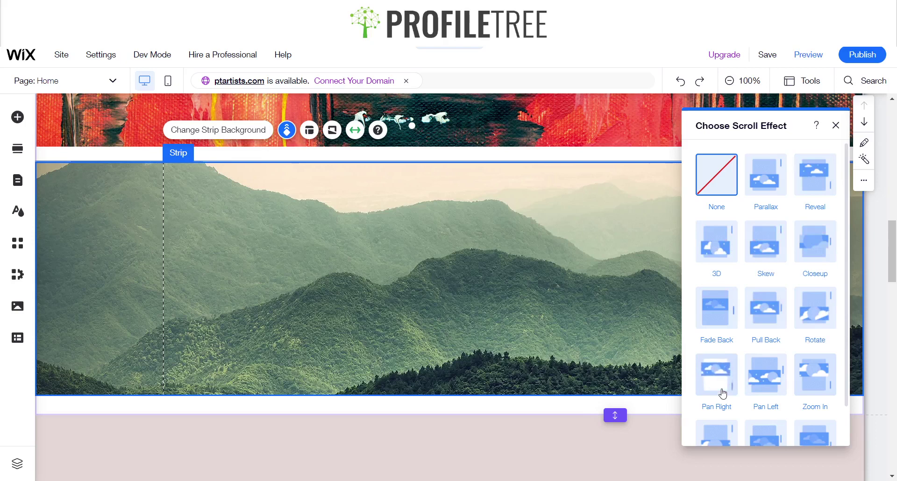
{"action": "scroll", "coordinate": [723, 394], "scroll_direction": "down", "scroll_amount": 2}
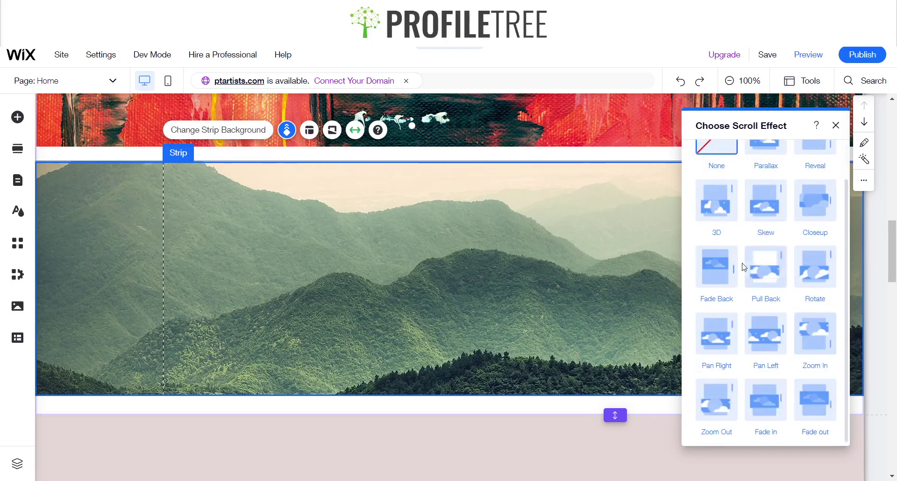
{"action": "scroll", "coordinate": [747, 289], "scroll_direction": "up", "scroll_amount": 2}
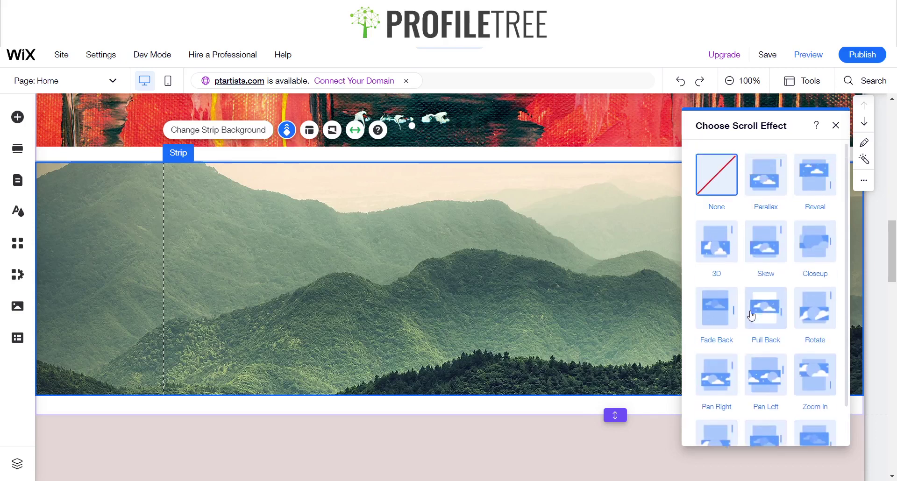
{"action": "left_click", "coordinate": [765, 179]}
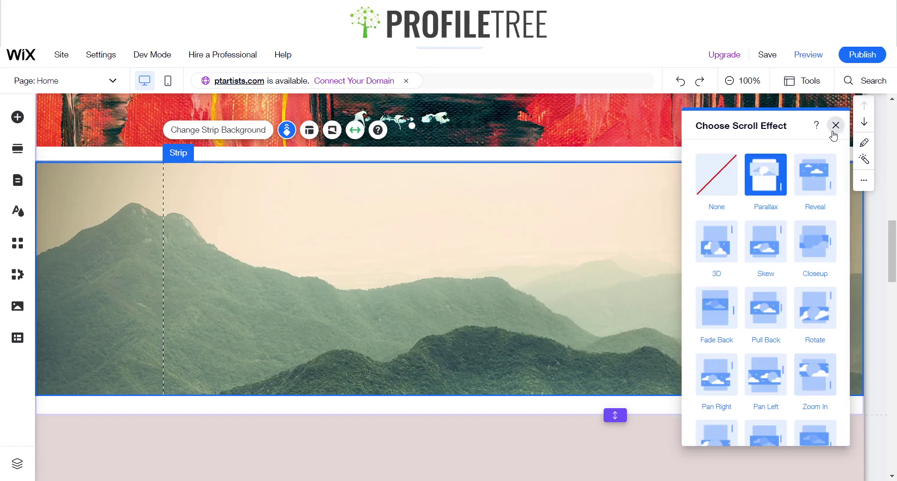
{"action": "left_click", "coordinate": [836, 125]}
{"action": "left_click", "coordinate": [813, 57]}
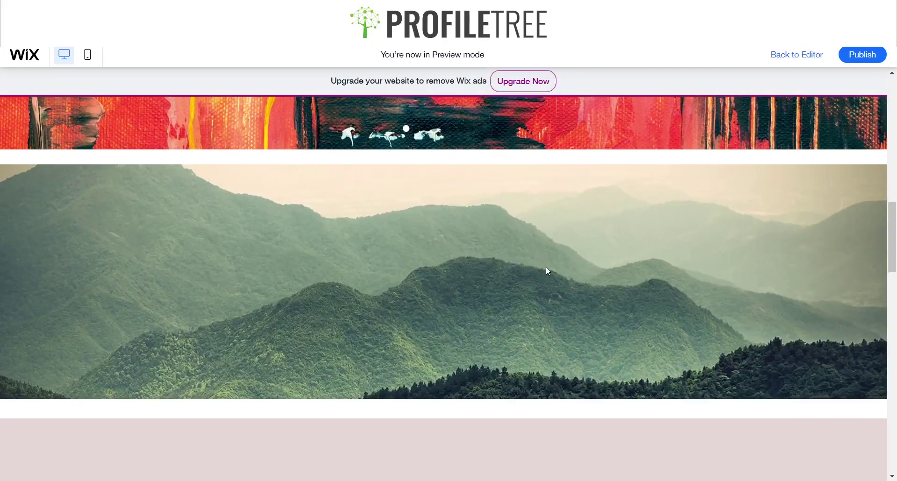
{"action": "scroll", "coordinate": [546, 267], "scroll_direction": "up", "scroll_amount": 10}
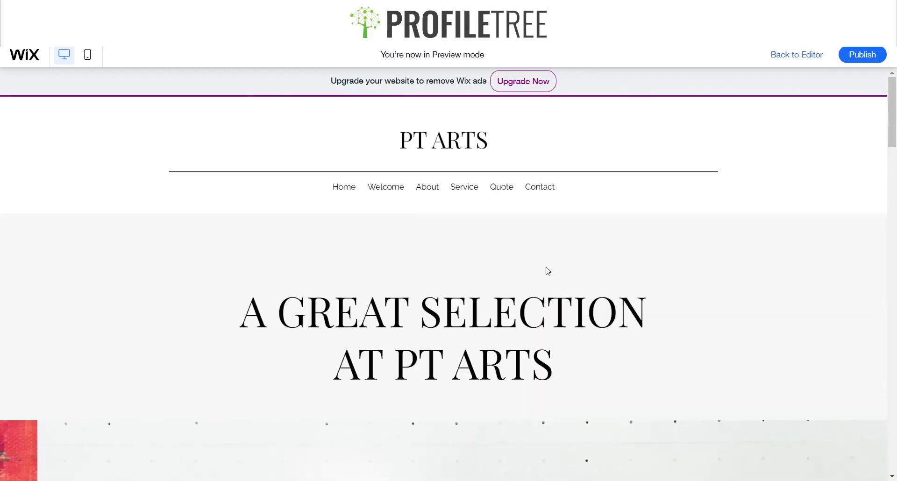
{"action": "scroll", "coordinate": [547, 270], "scroll_direction": "down", "scroll_amount": 10}
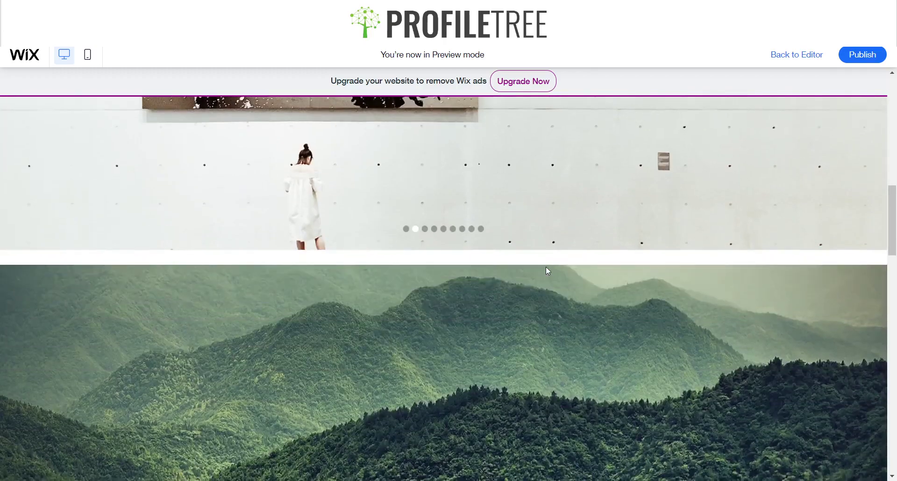
{"action": "scroll", "coordinate": [547, 270], "scroll_direction": "down", "scroll_amount": 3}
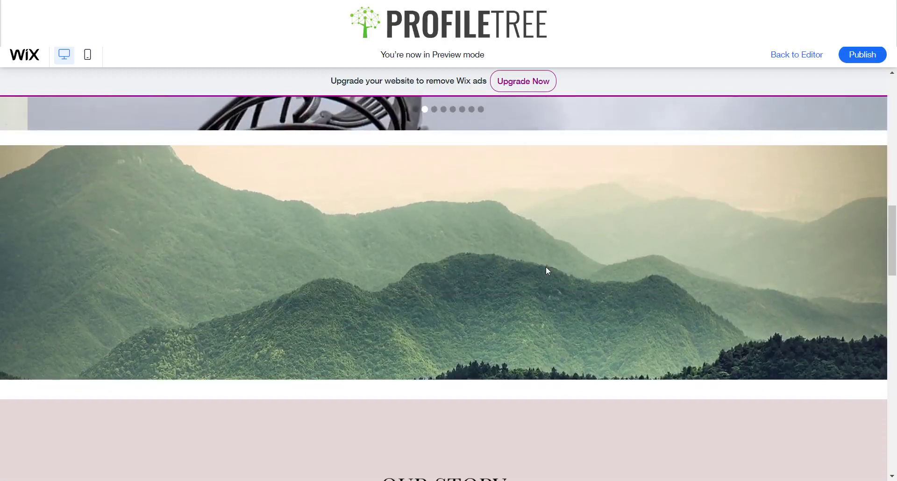
{"action": "scroll", "coordinate": [547, 270], "scroll_direction": "down", "scroll_amount": 1}
{"action": "scroll", "coordinate": [547, 270], "scroll_direction": "up", "scroll_amount": 1}
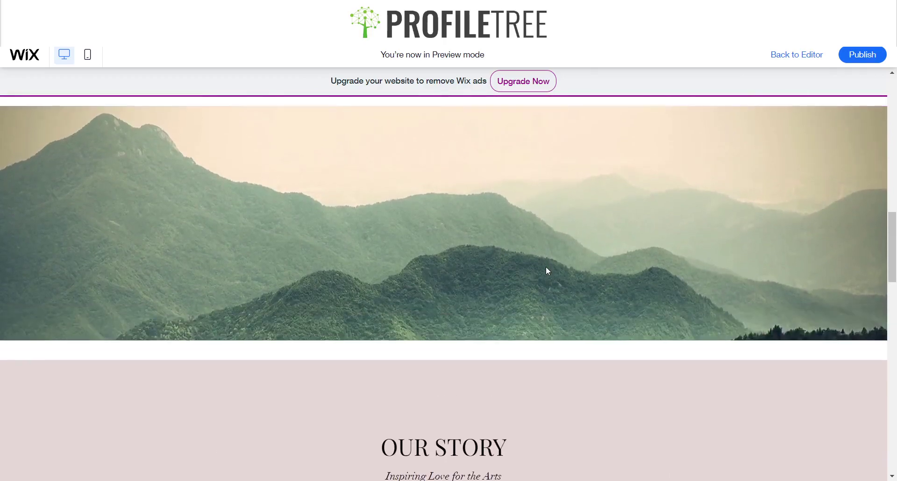
{"action": "scroll", "coordinate": [547, 270], "scroll_direction": "up", "scroll_amount": 2}
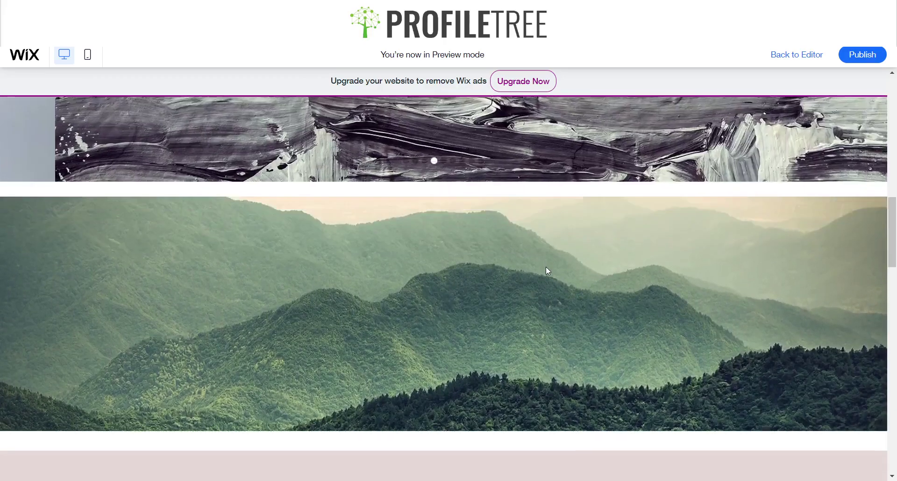
{"action": "scroll", "coordinate": [547, 270], "scroll_direction": "down", "scroll_amount": 2}
{"action": "scroll", "coordinate": [547, 270], "scroll_direction": "down", "scroll_amount": 3}
{"action": "scroll", "coordinate": [547, 270], "scroll_direction": "up", "scroll_amount": 5}
{"action": "scroll", "coordinate": [547, 270], "scroll_direction": "down", "scroll_amount": 7}
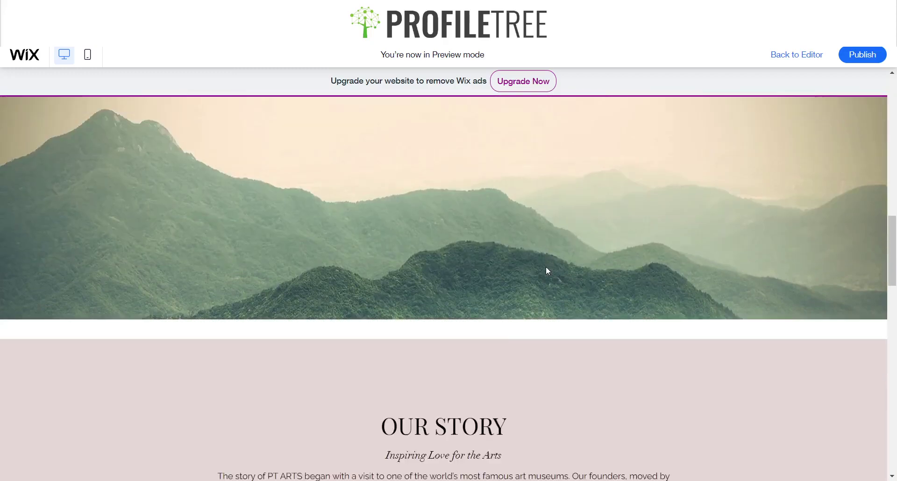
{"action": "scroll", "coordinate": [548, 270], "scroll_direction": "down", "scroll_amount": 3}
{"action": "scroll", "coordinate": [547, 267], "scroll_direction": "up", "scroll_amount": 12}
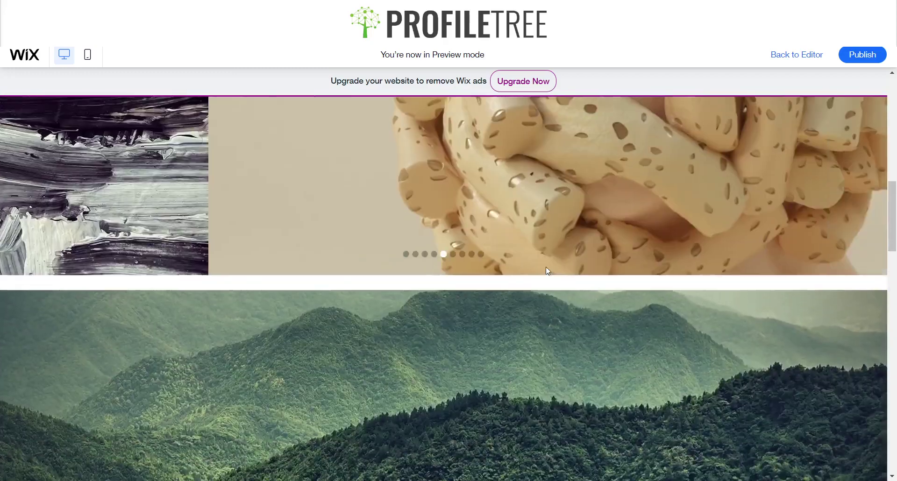
{"action": "scroll", "coordinate": [589, 265], "scroll_direction": "down", "scroll_amount": 10}
{"action": "scroll", "coordinate": [590, 265], "scroll_direction": "up", "scroll_amount": 7}
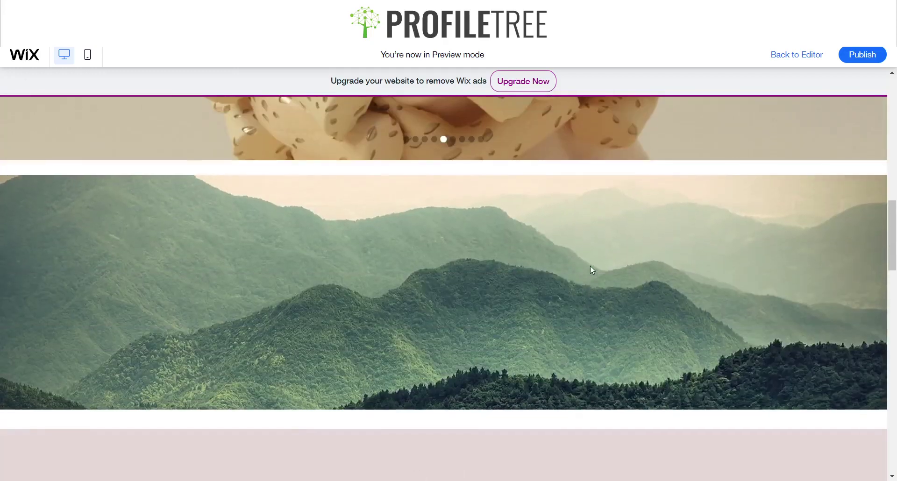
{"action": "left_click", "coordinate": [776, 57]}
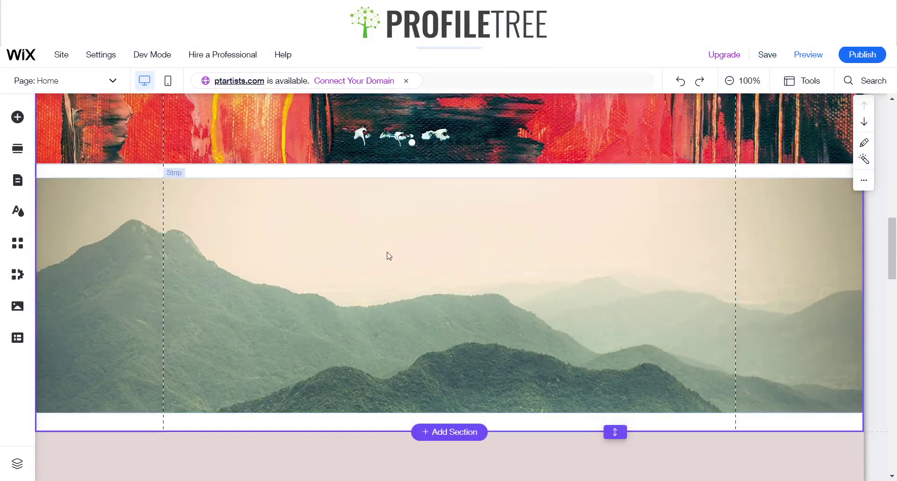
{"action": "left_click", "coordinate": [389, 256]}
{"action": "left_click", "coordinate": [287, 146]}
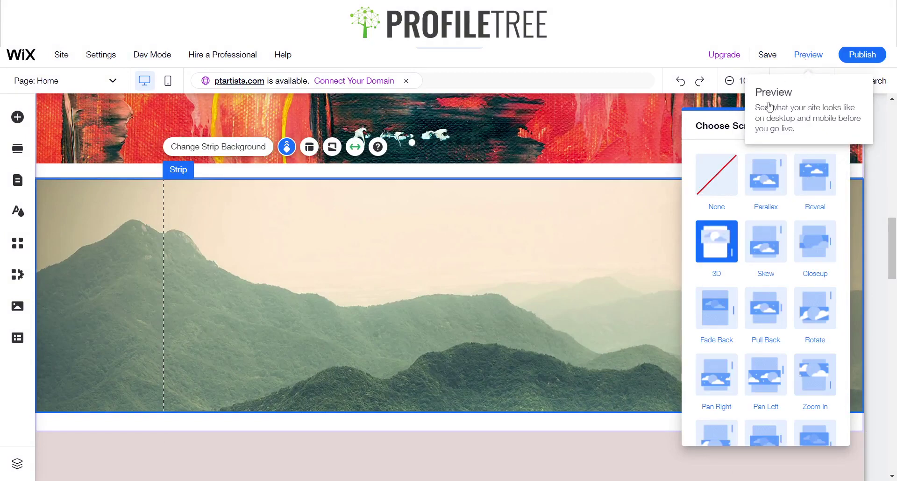
{"action": "left_click", "coordinate": [805, 56]}
{"action": "scroll", "coordinate": [559, 256], "scroll_direction": "up", "scroll_amount": 5}
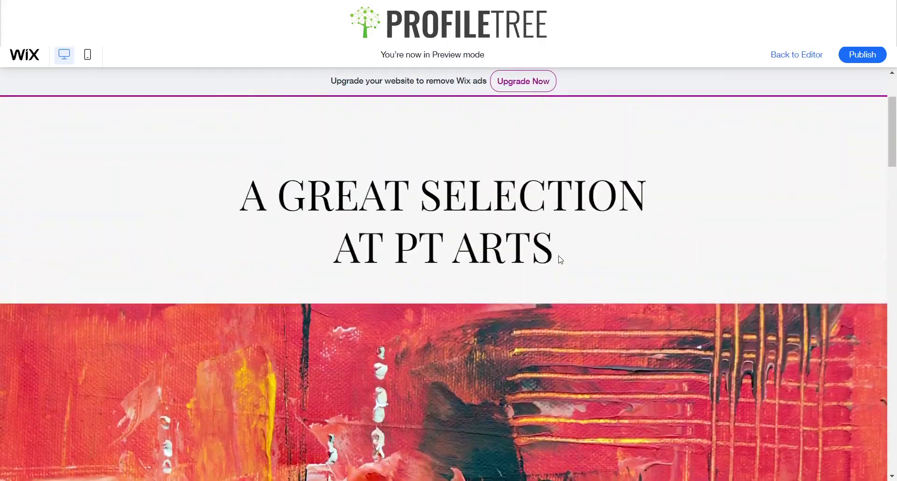
{"action": "scroll", "coordinate": [559, 256], "scroll_direction": "down", "scroll_amount": 4}
{"action": "scroll", "coordinate": [558, 256], "scroll_direction": "down", "scroll_amount": 4}
{"action": "scroll", "coordinate": [558, 256], "scroll_direction": "up", "scroll_amount": 4}
{"action": "scroll", "coordinate": [558, 256], "scroll_direction": "down", "scroll_amount": 5}
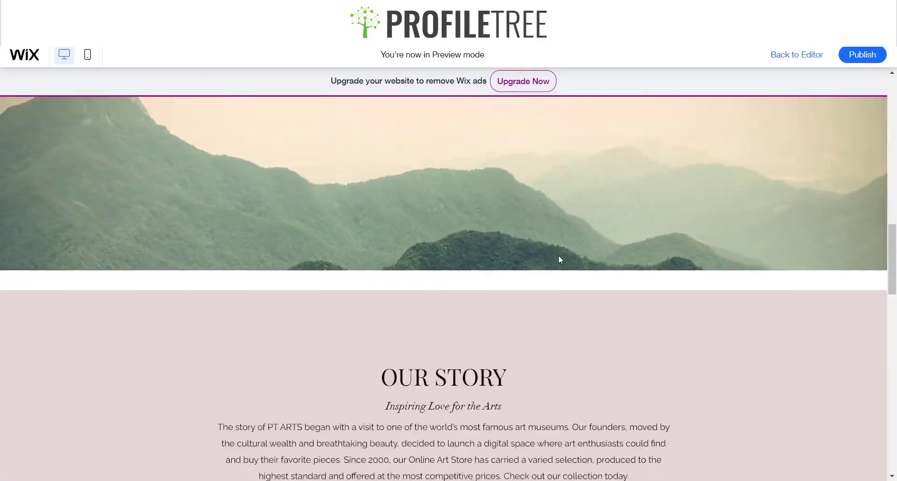
{"action": "scroll", "coordinate": [558, 256], "scroll_direction": "up", "scroll_amount": 3}
{"action": "scroll", "coordinate": [559, 260], "scroll_direction": "up", "scroll_amount": 1}
{"action": "scroll", "coordinate": [560, 259], "scroll_direction": "down", "scroll_amount": 3}
{"action": "scroll", "coordinate": [559, 259], "scroll_direction": "up", "scroll_amount": 6}
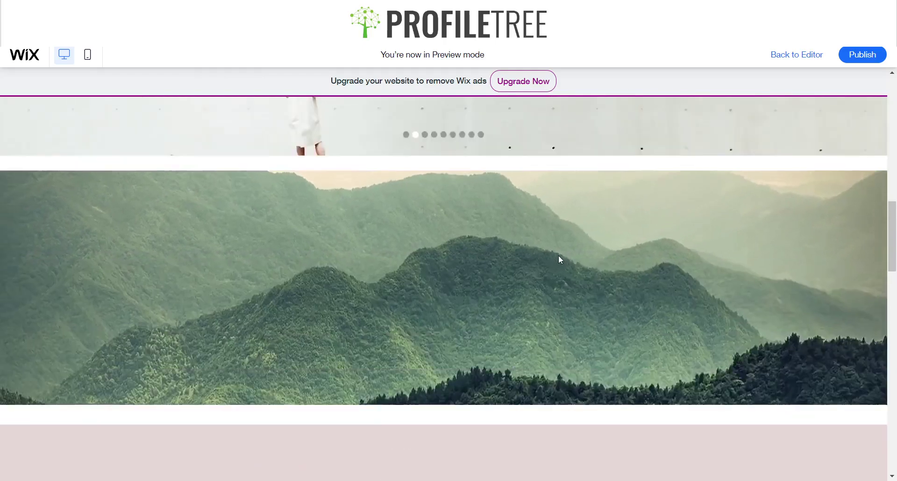
{"action": "scroll", "coordinate": [559, 258], "scroll_direction": "down", "scroll_amount": 3}
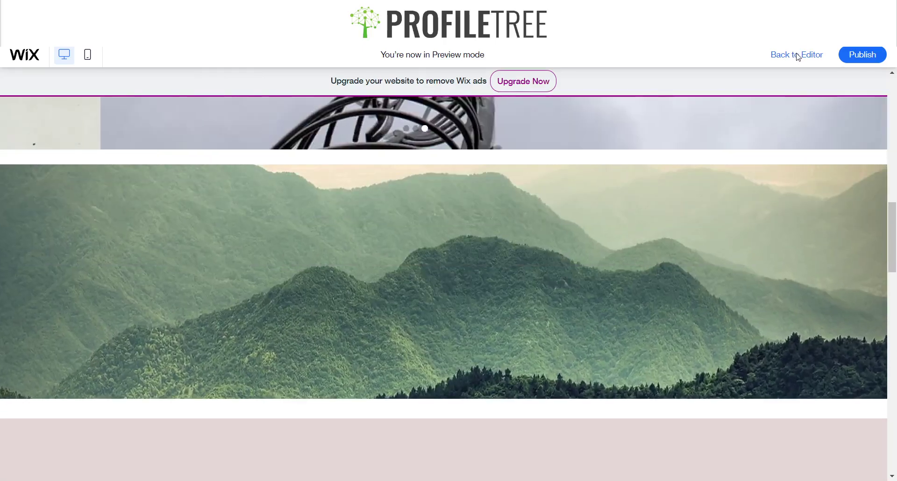
- Back in the editor, switch the mountain strip's scroll effect to Zoom In
{"action": "left_click", "coordinate": [798, 56]}
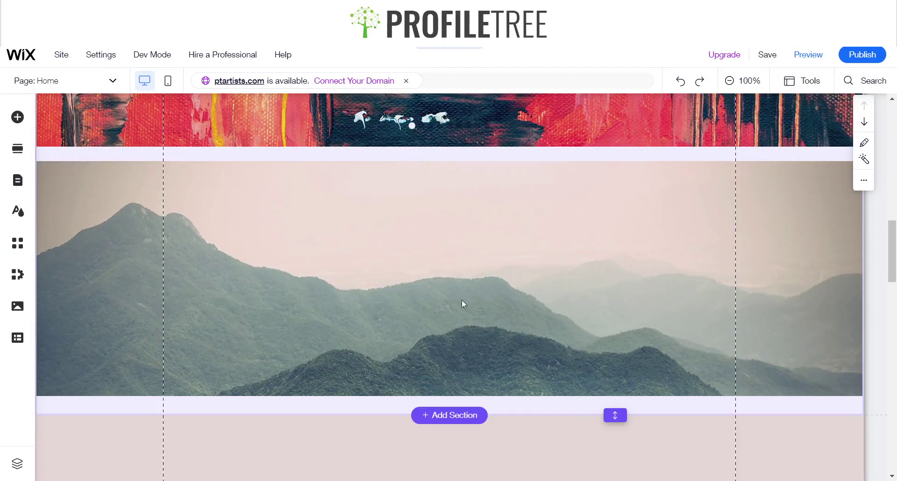
{"action": "left_click", "coordinate": [447, 313]}
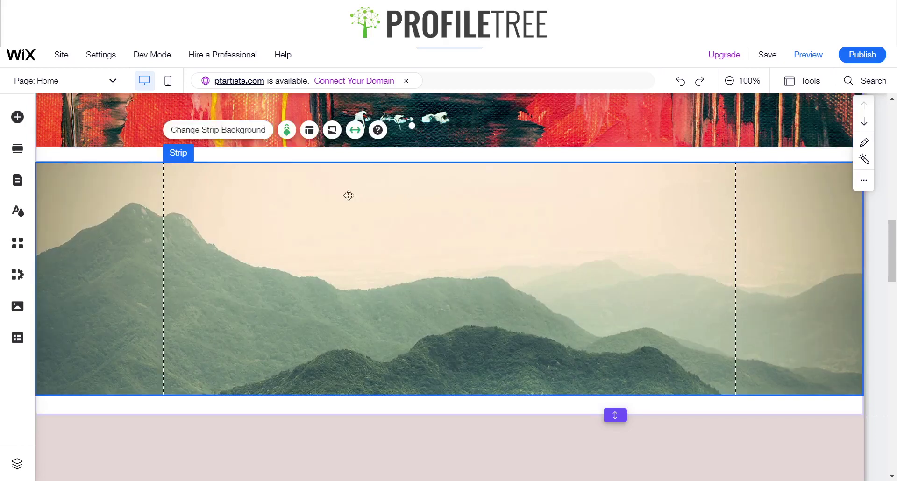
{"action": "left_click", "coordinate": [287, 133]}
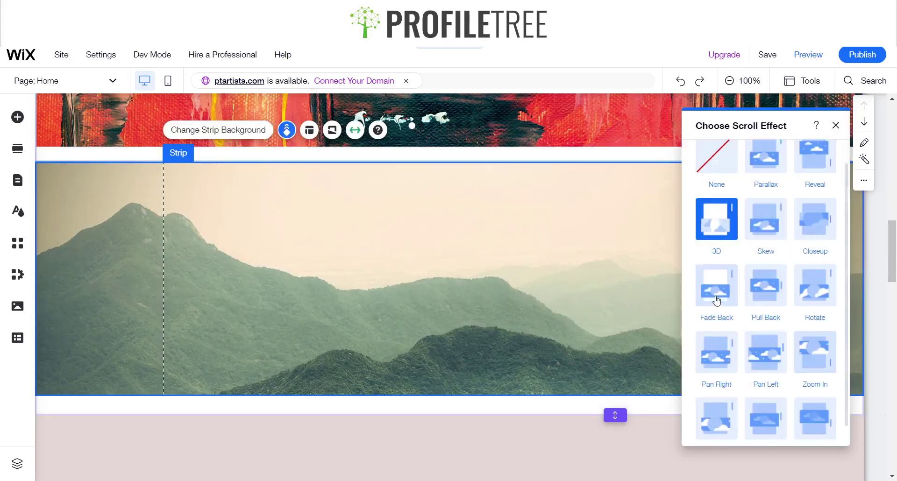
{"action": "scroll", "coordinate": [726, 359], "scroll_direction": "down", "scroll_amount": 1}
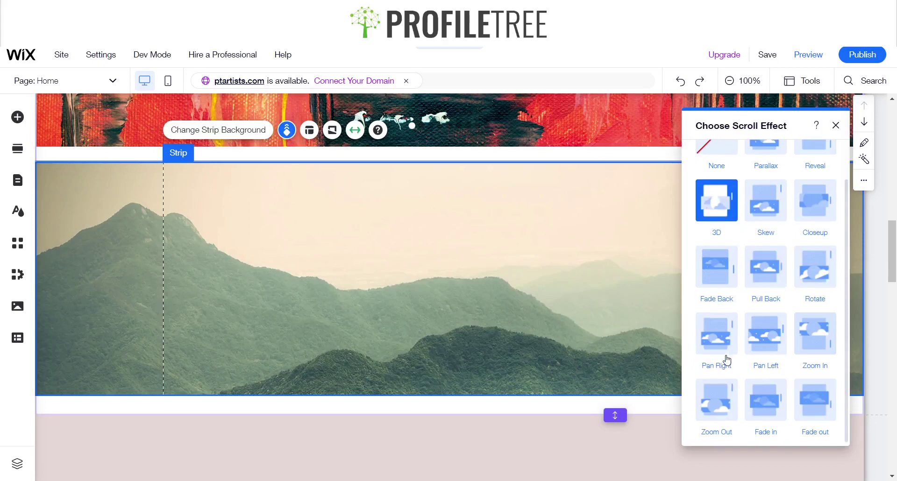
{"action": "left_click", "coordinate": [824, 357]}
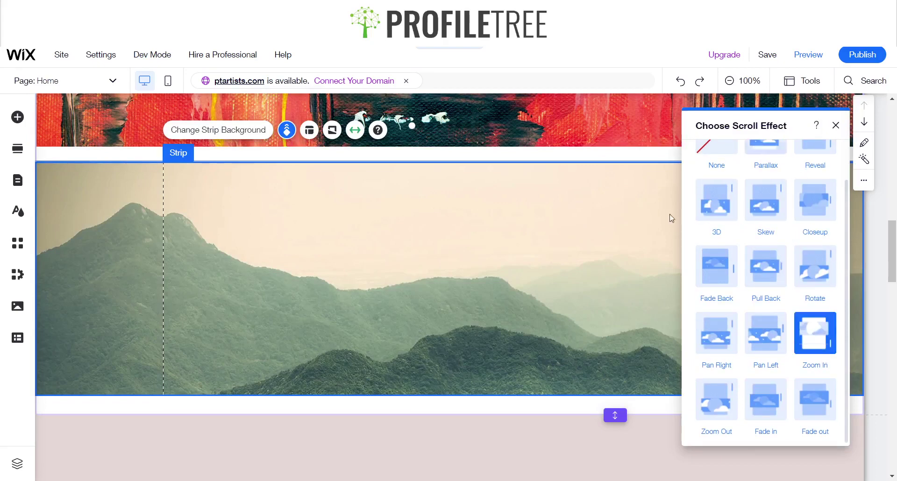
- Preview the site, scrolling past the mountain strip to check Zoom In, then return to editing
{"action": "left_click", "coordinate": [795, 58]}
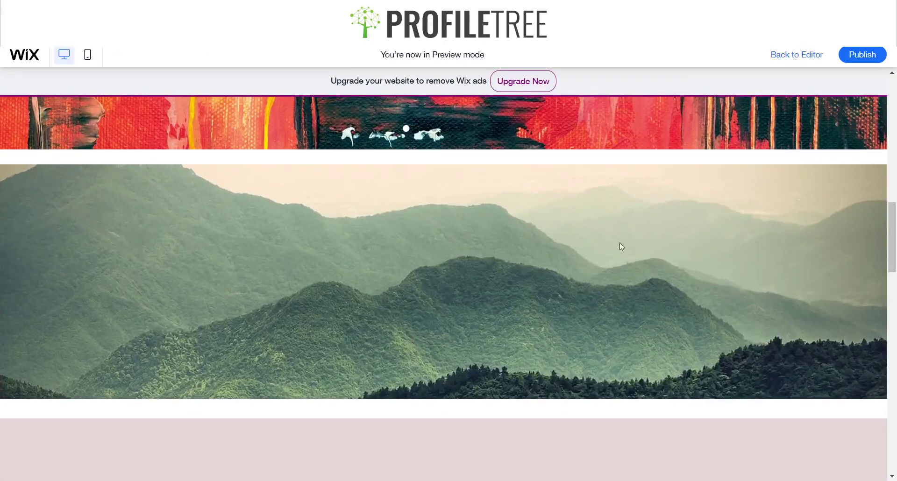
{"action": "scroll", "coordinate": [621, 246], "scroll_direction": "down", "scroll_amount": 2}
{"action": "scroll", "coordinate": [621, 246], "scroll_direction": "up", "scroll_amount": 4}
{"action": "scroll", "coordinate": [621, 246], "scroll_direction": "down", "scroll_amount": 4}
{"action": "scroll", "coordinate": [621, 246], "scroll_direction": "up", "scroll_amount": 3}
{"action": "scroll", "coordinate": [620, 244], "scroll_direction": "down", "scroll_amount": 3}
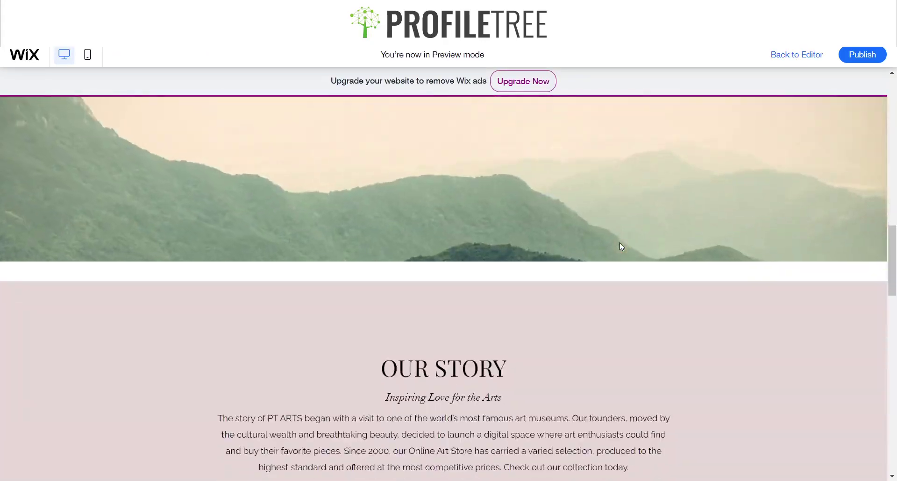
{"action": "scroll", "coordinate": [620, 244], "scroll_direction": "up", "scroll_amount": 3}
{"action": "scroll", "coordinate": [620, 244], "scroll_direction": "down", "scroll_amount": 3}
{"action": "scroll", "coordinate": [621, 246], "scroll_direction": "up", "scroll_amount": 3}
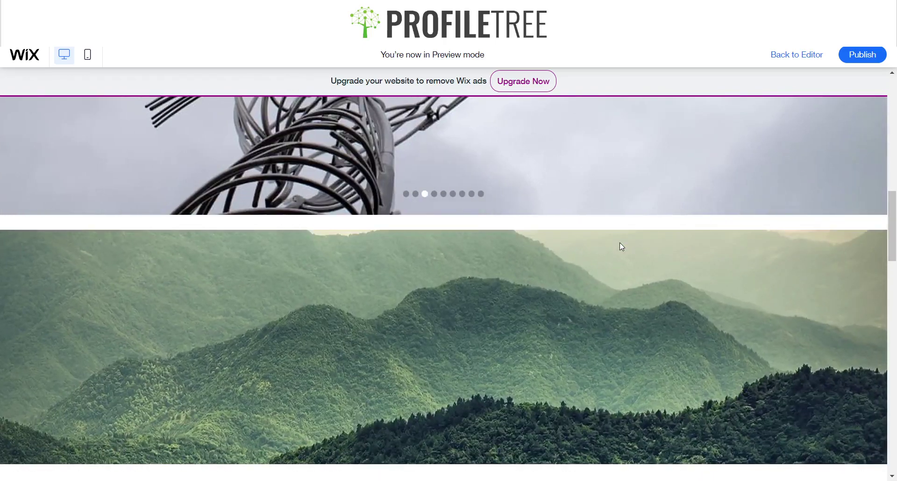
{"action": "left_click", "coordinate": [805, 55]}
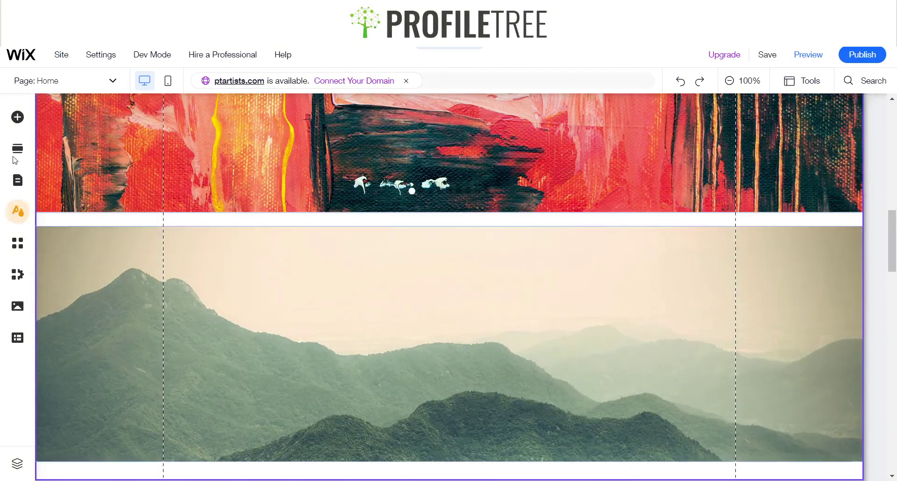
- Briefly open Add Elements, then select the artwork strip and drag an element outside the gridlines
{"action": "left_click", "coordinate": [17, 117]}
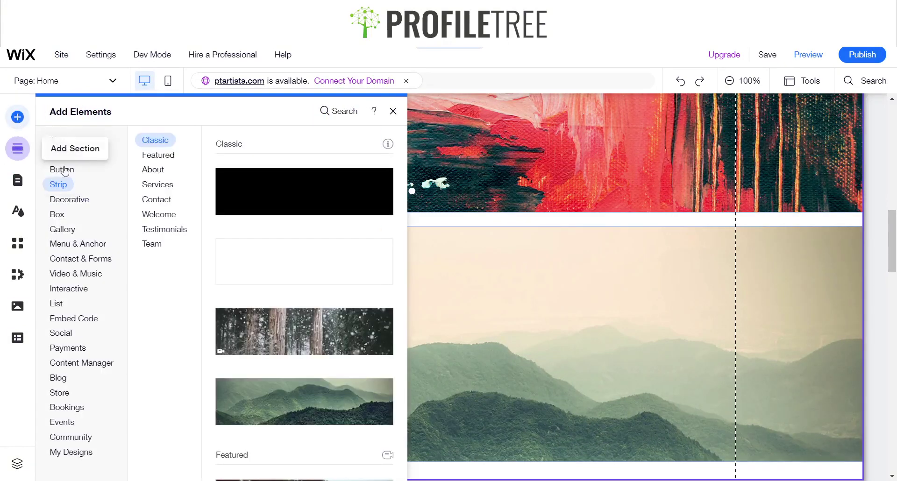
{"action": "mouse_move", "coordinate": [110, 261]}
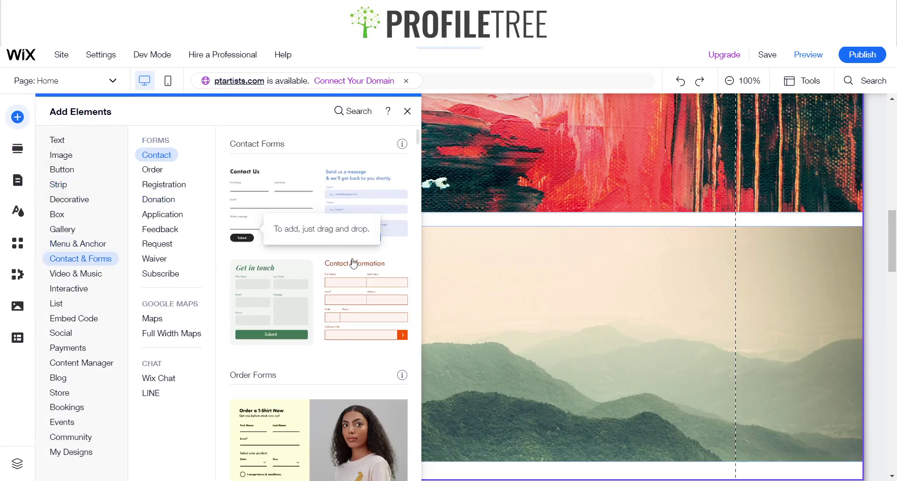
{"action": "left_click", "coordinate": [500, 277]}
{"action": "scroll", "coordinate": [499, 278], "scroll_direction": "up", "scroll_amount": 4}
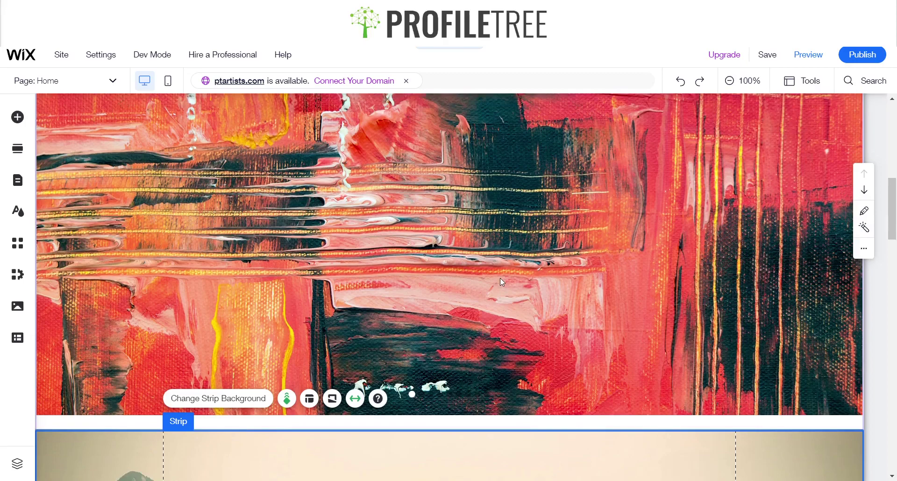
{"action": "left_click_drag", "start_coordinate": [139, 284], "coordinate": [200, 280]}
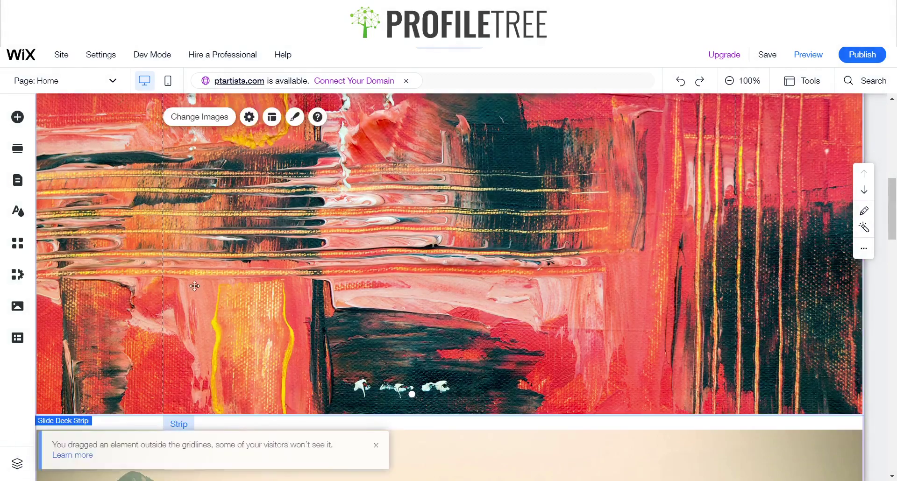
{"action": "scroll", "coordinate": [244, 296], "scroll_direction": "down", "scroll_amount": 10}
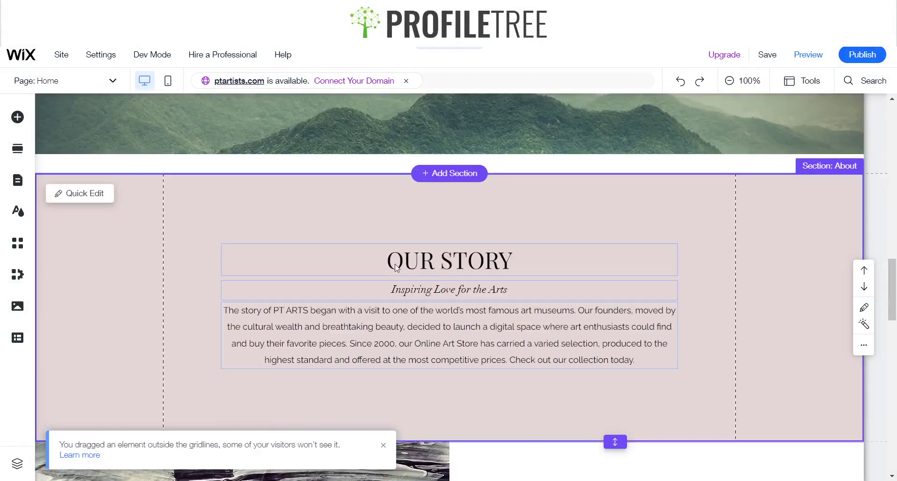
- Select the Our Story strip and apply the Fade in scroll effect
{"action": "left_click", "coordinate": [186, 254]}
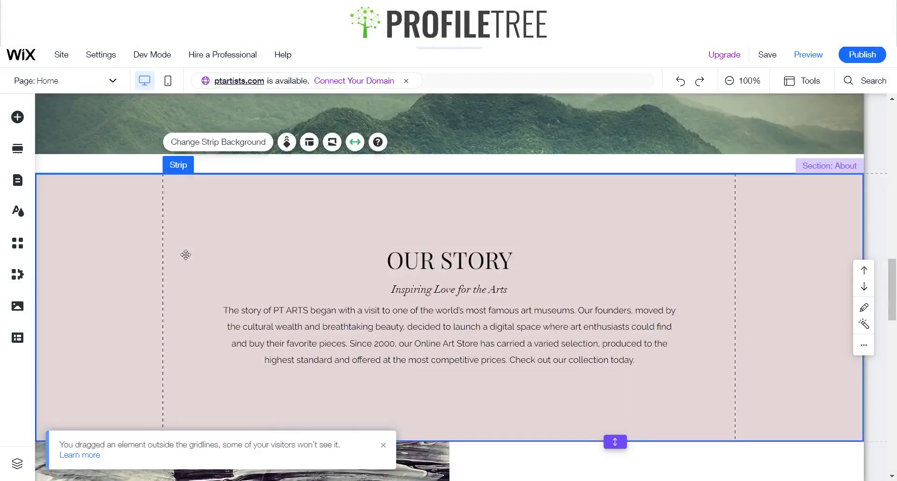
{"action": "left_click", "coordinate": [287, 143]}
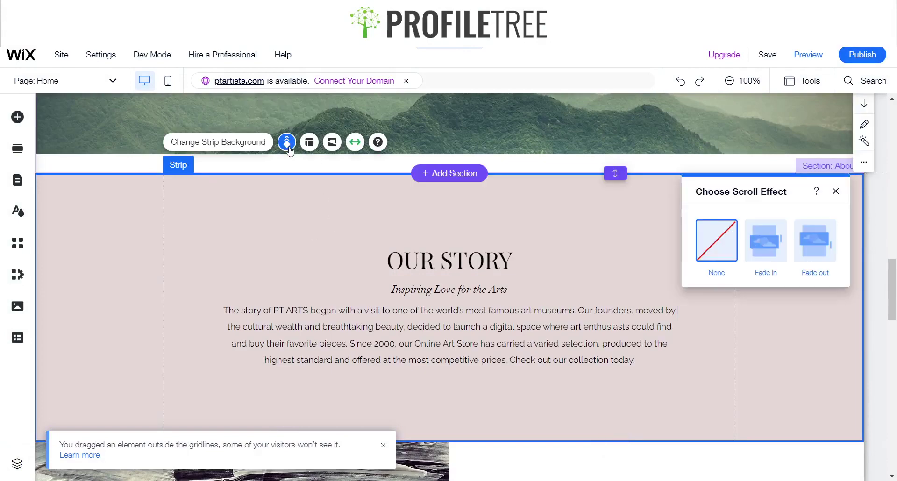
{"action": "left_click", "coordinate": [761, 253]}
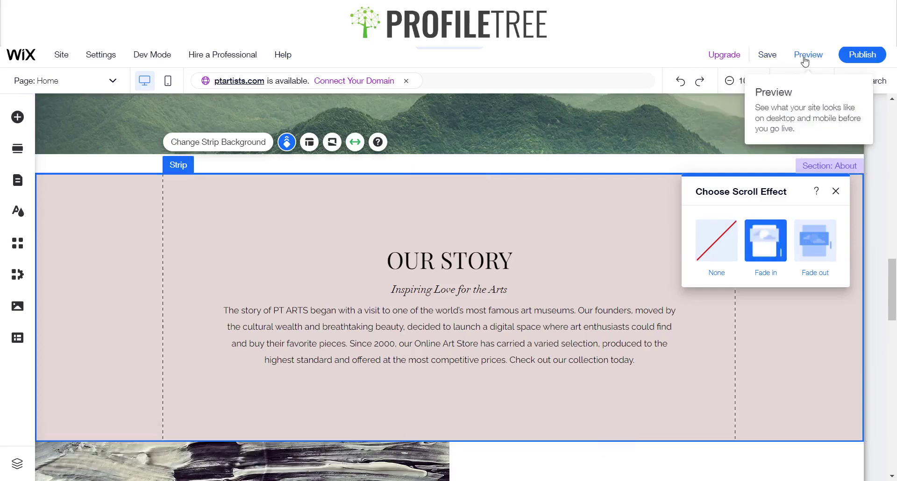